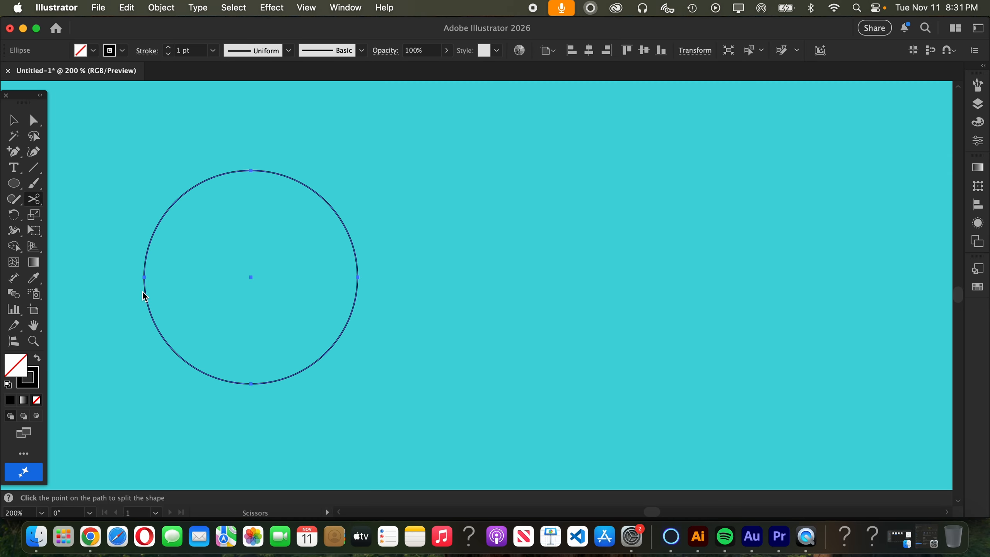
Step: Cut the circle into upper and lower halves with the Scissors tool at its left and right anchor points
left_click(143, 277)
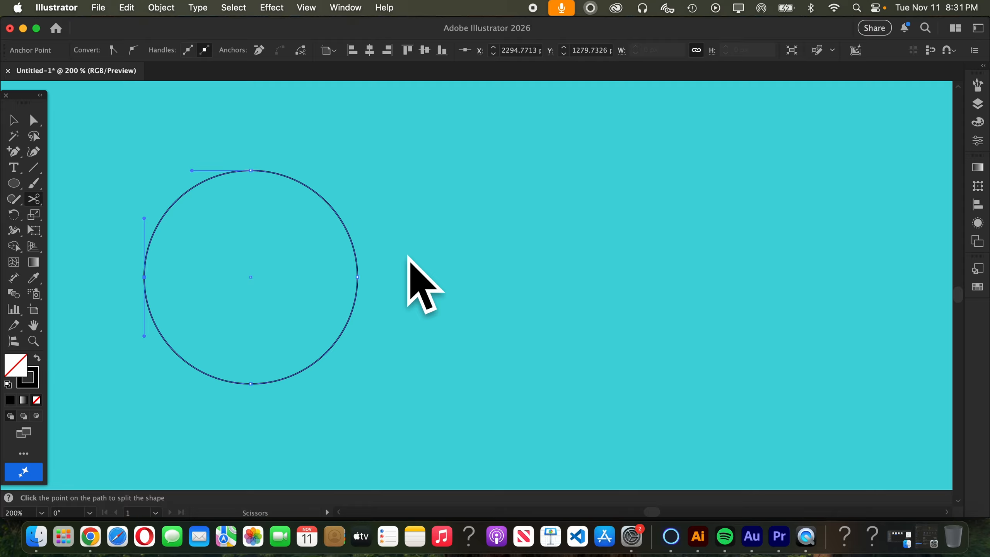
left_click(357, 277)
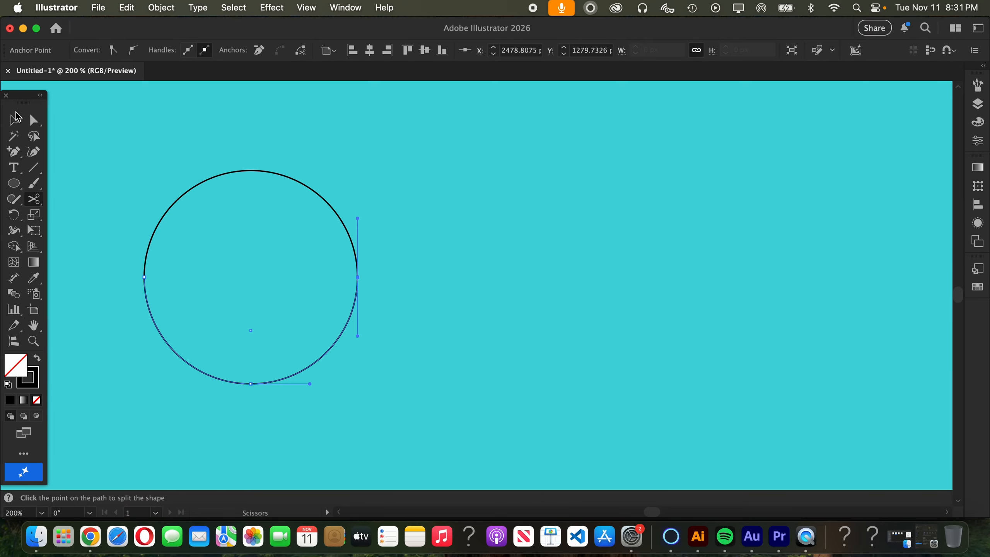
left_click(13, 120)
left_click(14, 172)
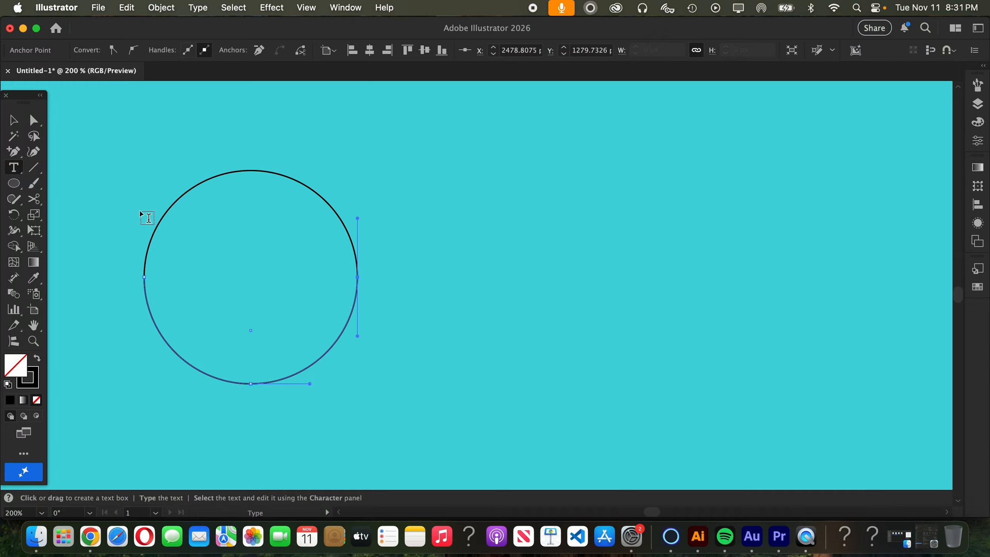
Step: Add the text "RANDOM TEXT" along the upper half circle with the Type on a Path tool, starting at its left end
left_click(11, 122)
left_click(179, 208)
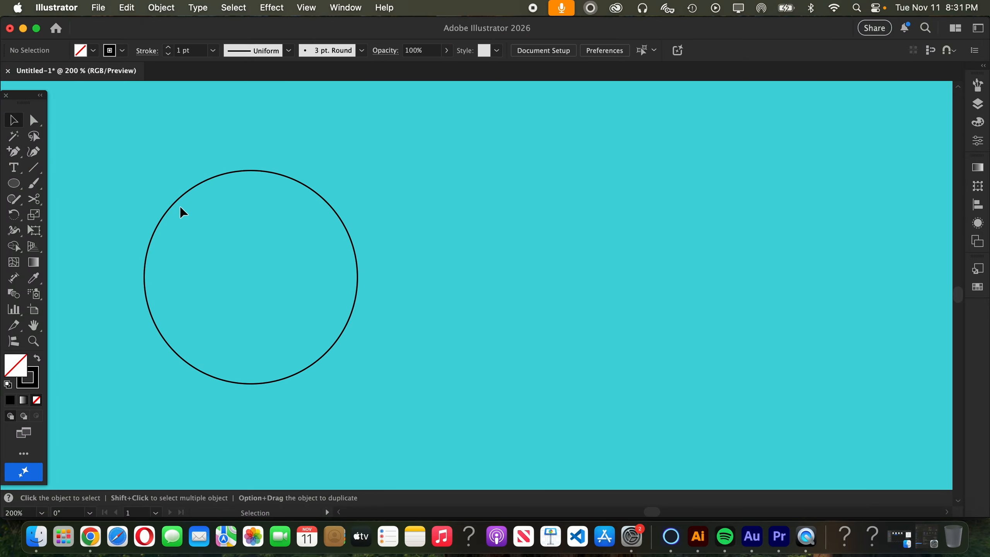
left_click(178, 201)
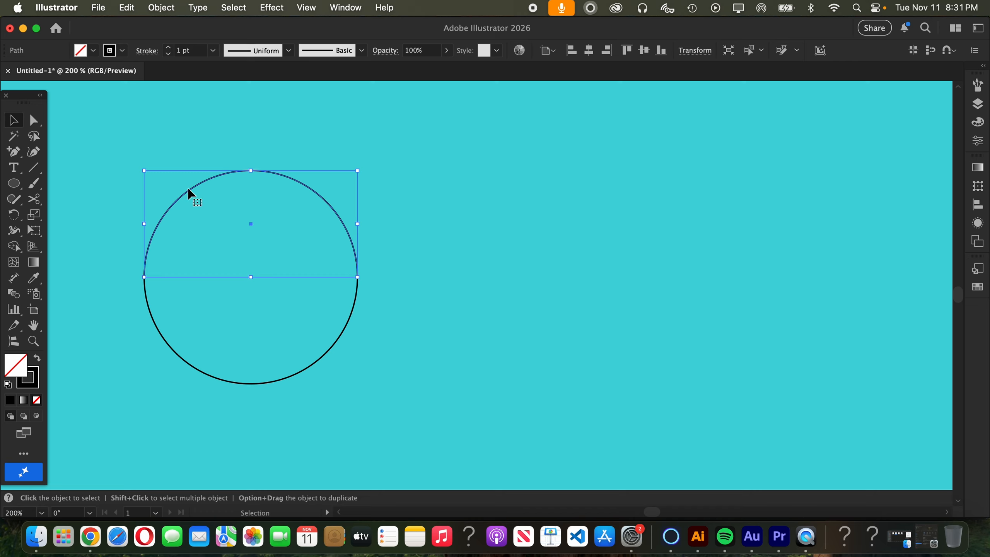
left_click(14, 168)
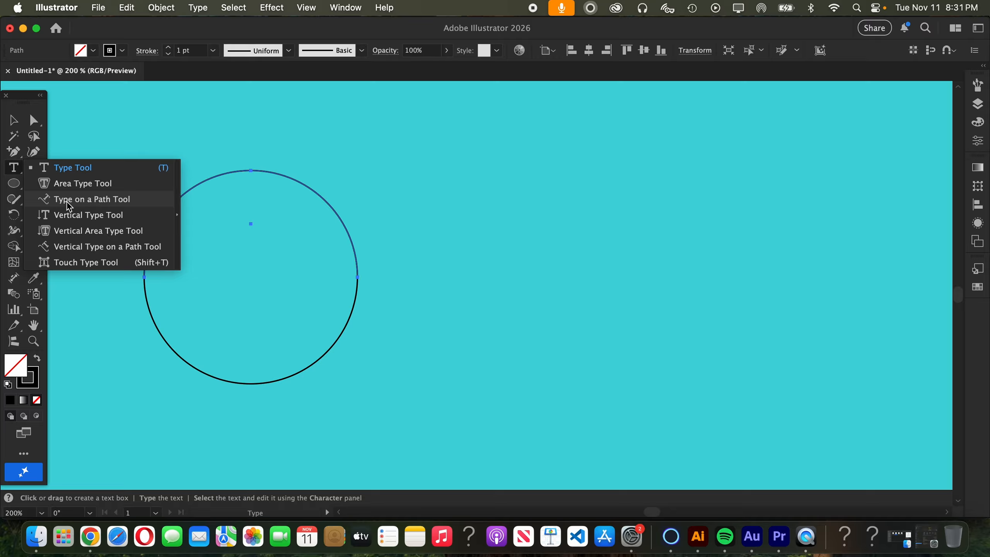
left_click(79, 205)
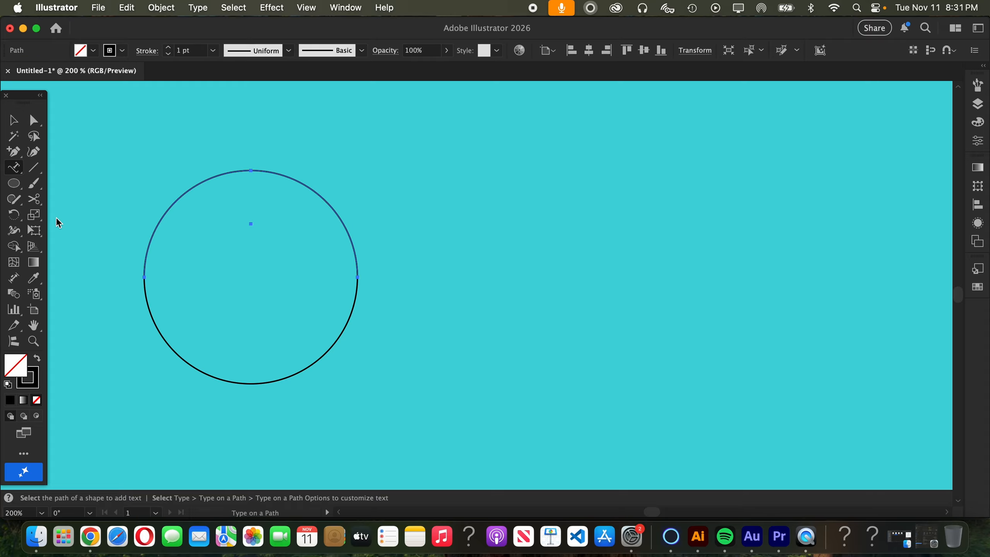
left_click(145, 271)
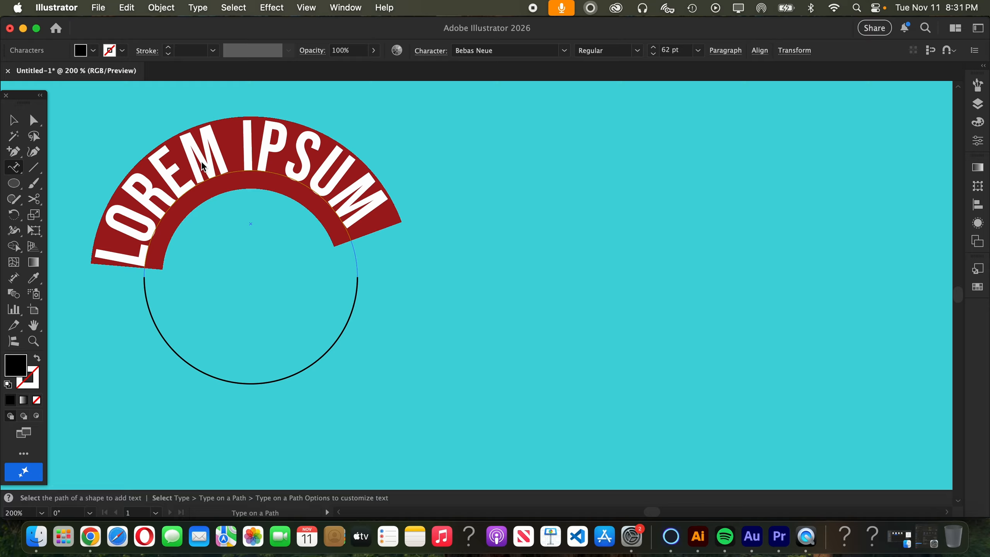
type("RAN")
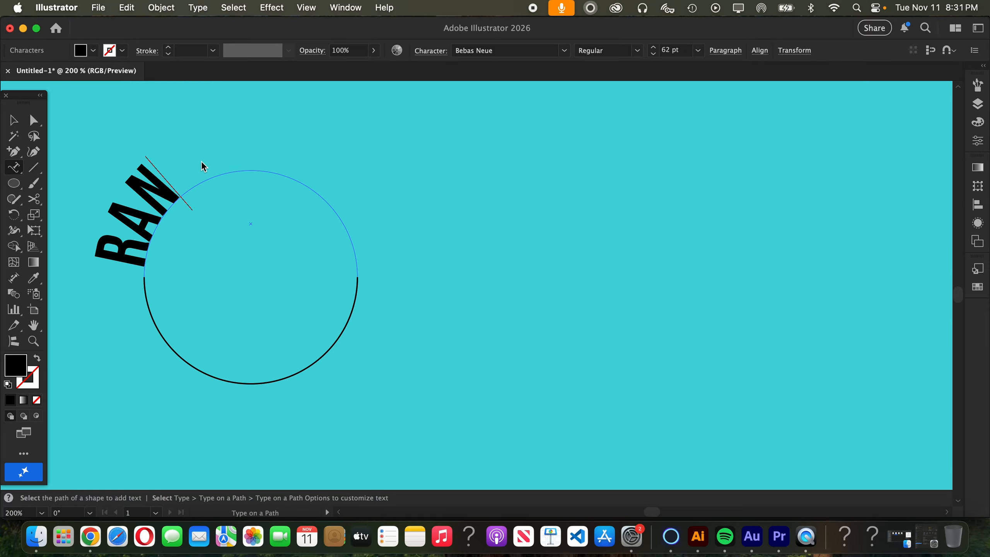
type("DOM TEXT")
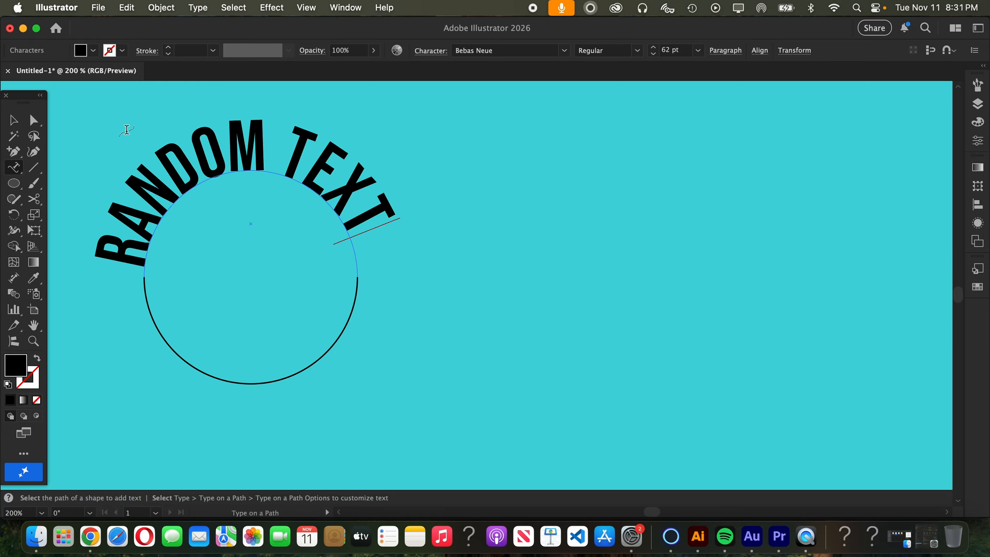
Step: Add the text "ON A PATH TOOL" along the lower half circle with the Type on a Path tool, starting at its right end
left_click(12, 120)
left_click(176, 355)
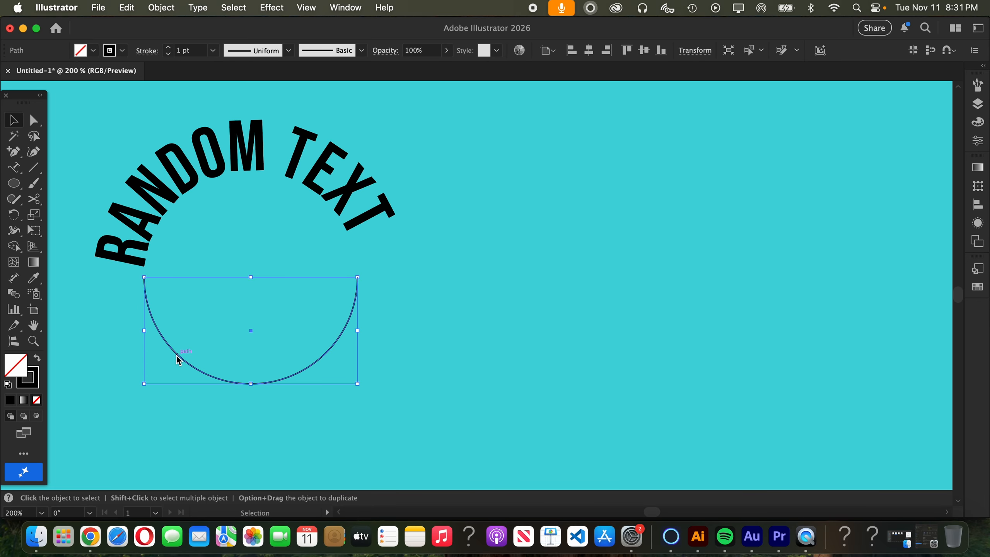
left_click(20, 171)
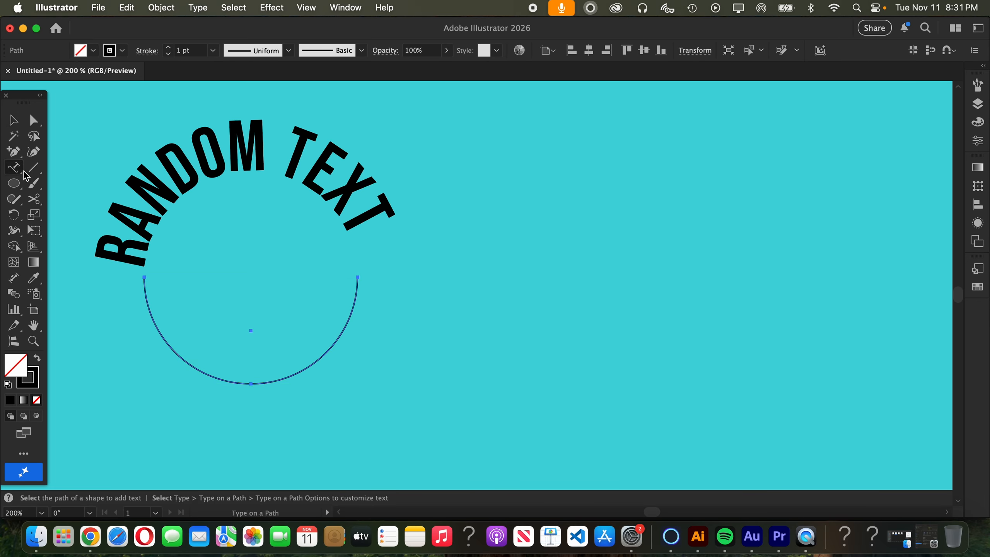
left_click(355, 284)
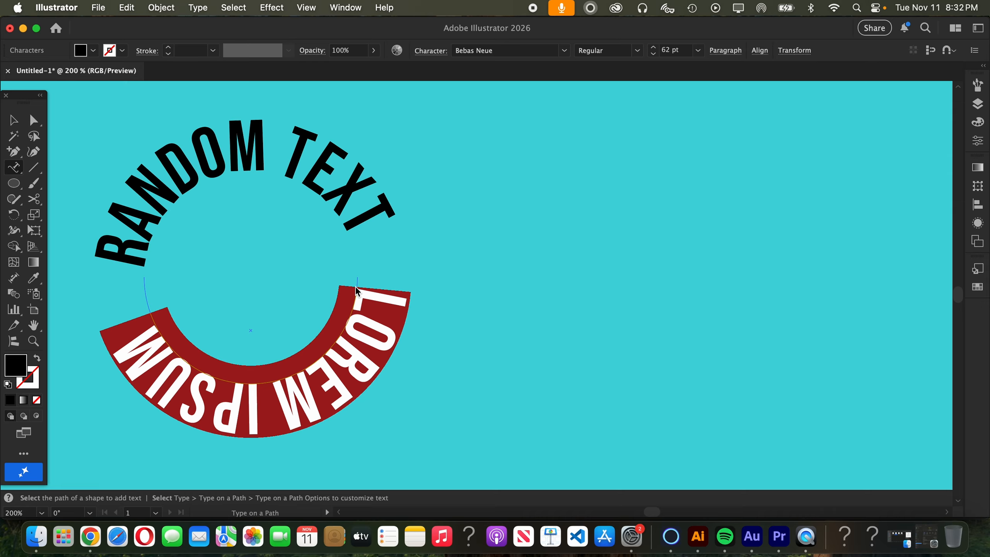
type("ON IKLL")
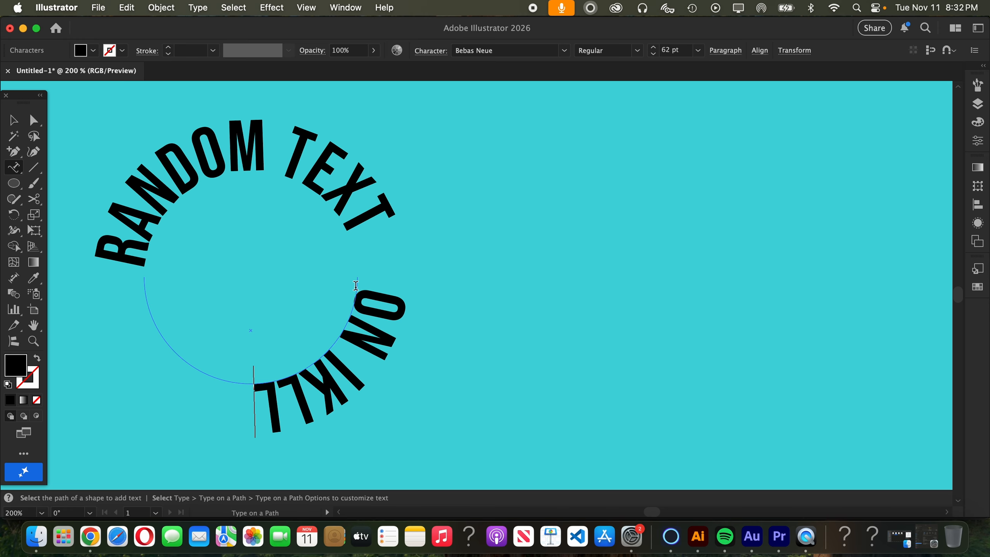
key("BackSpace")
key("BackSpace")
key("BackSpace")
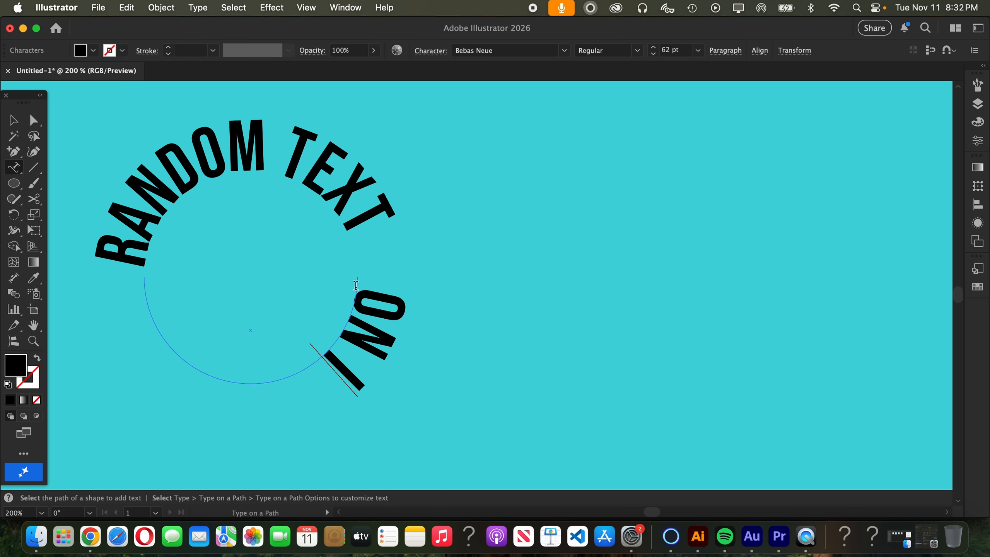
key("BackSpace")
type("A PA")
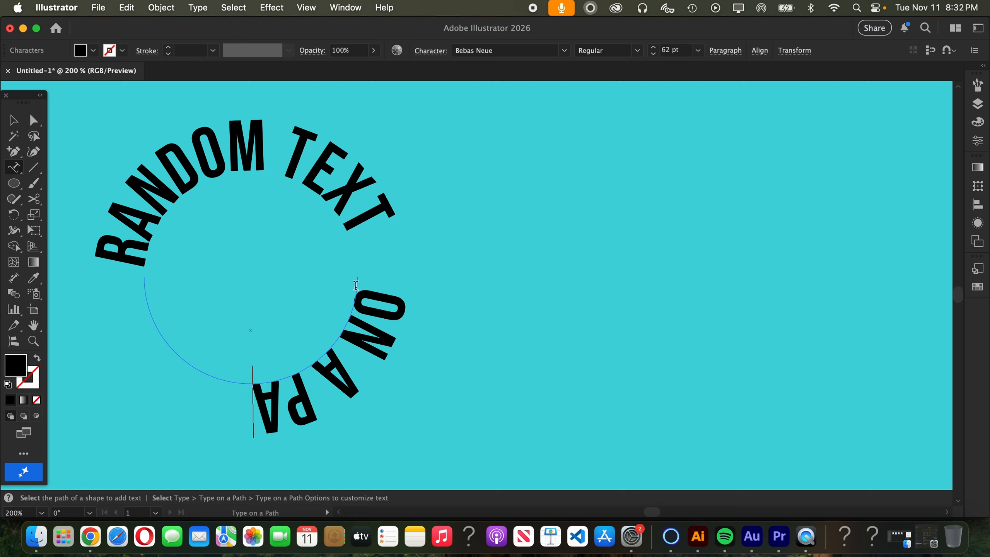
type("TH TOO")
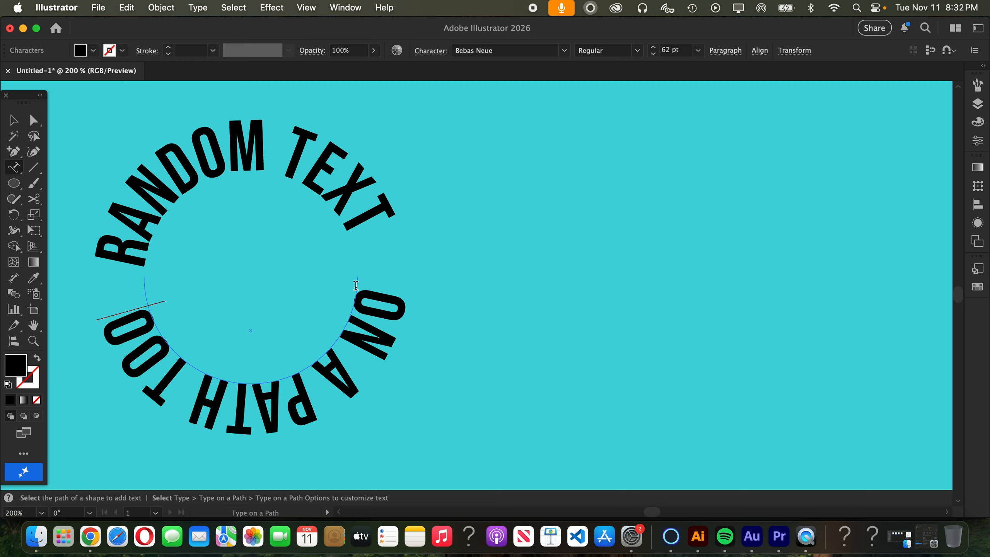
type("L")
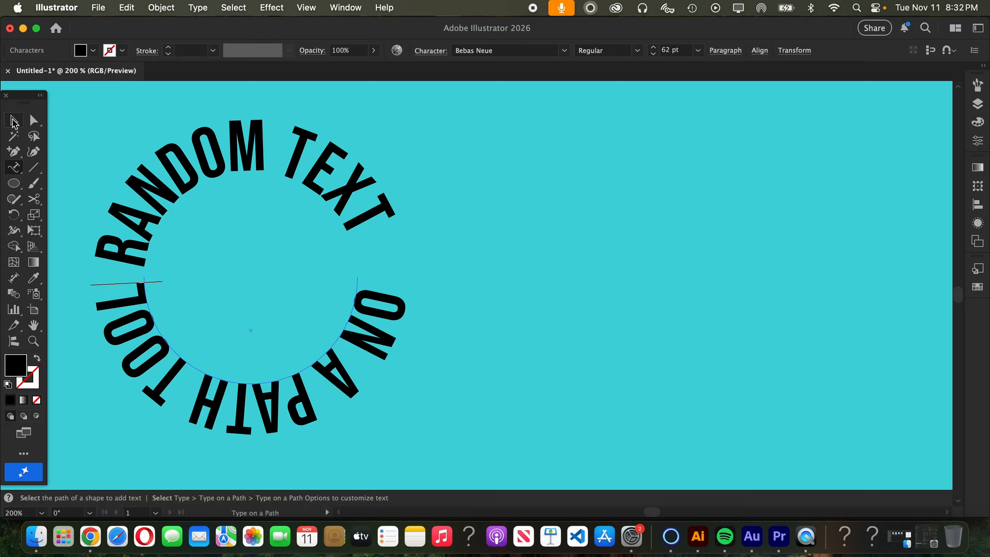
Step: Reduce the font size of both path texts to 55 pt
left_click(14, 121)
left_click_drag(380, 429, 380, 429)
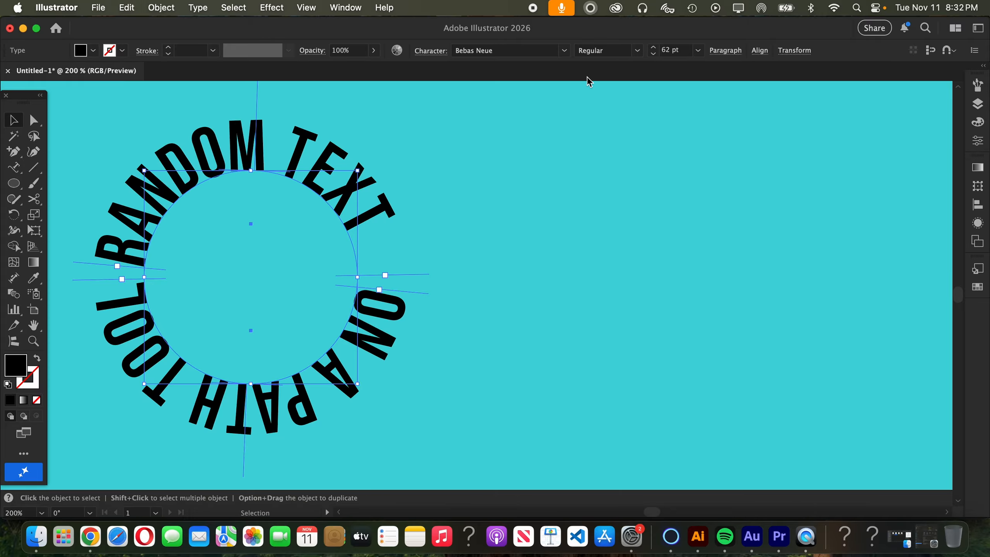
left_click(653, 53)
left_click(653, 54)
left_click(653, 54)
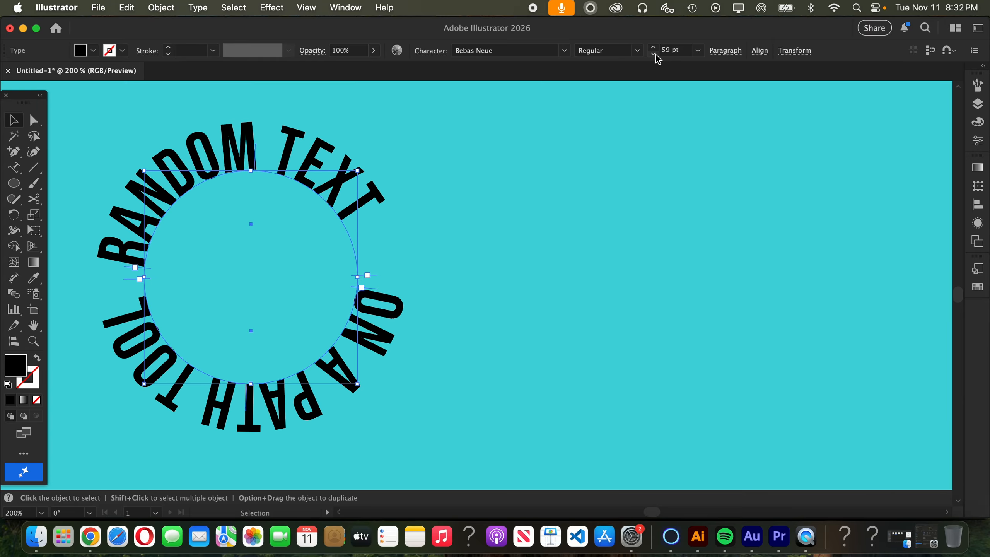
left_click(653, 54)
left_click(653, 54)
left_click(653, 53)
left_click(654, 53)
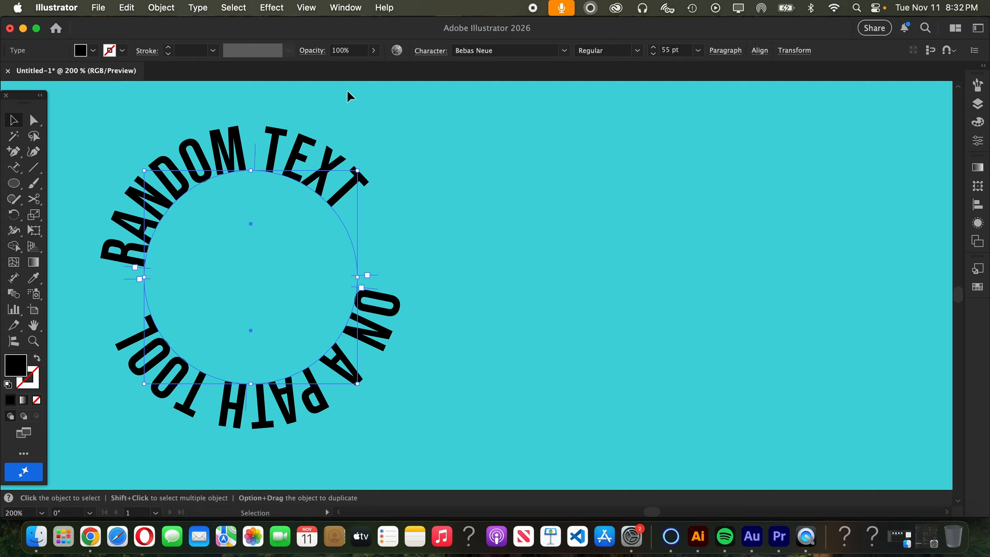
left_click(124, 116)
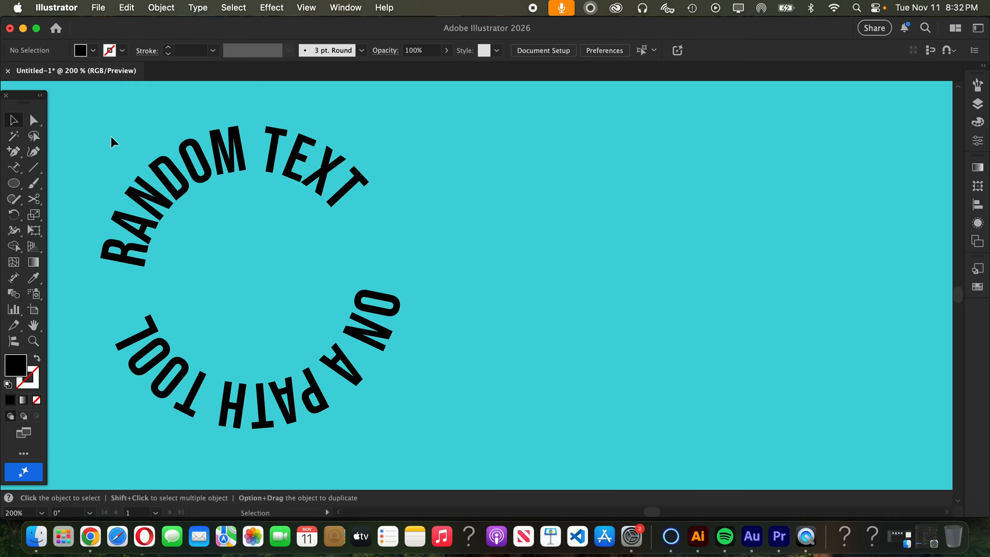
Step: Duplicate both path texts to the right of the originals and fill the copy with white
left_click(325, 395)
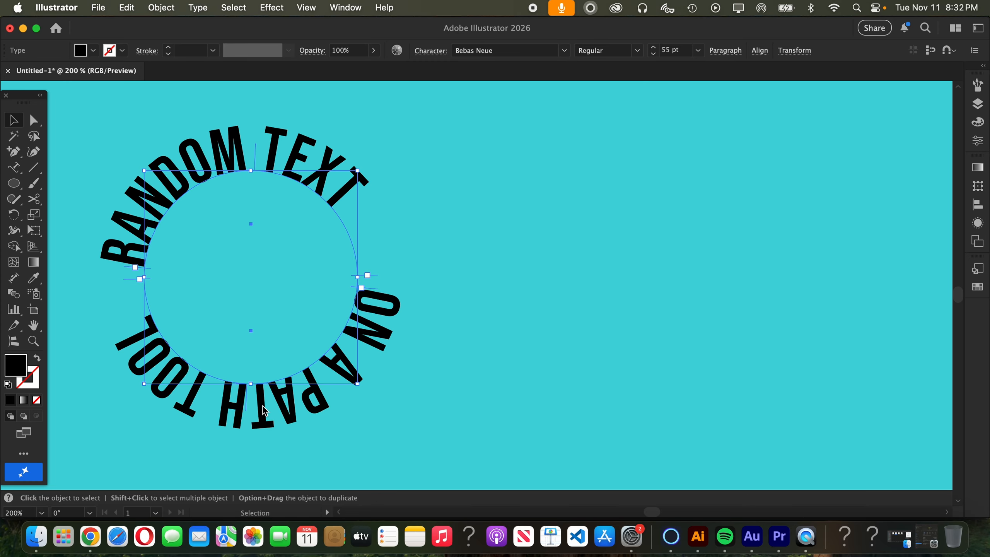
left_click_drag(264, 410, 641, 410)
left_click(93, 50)
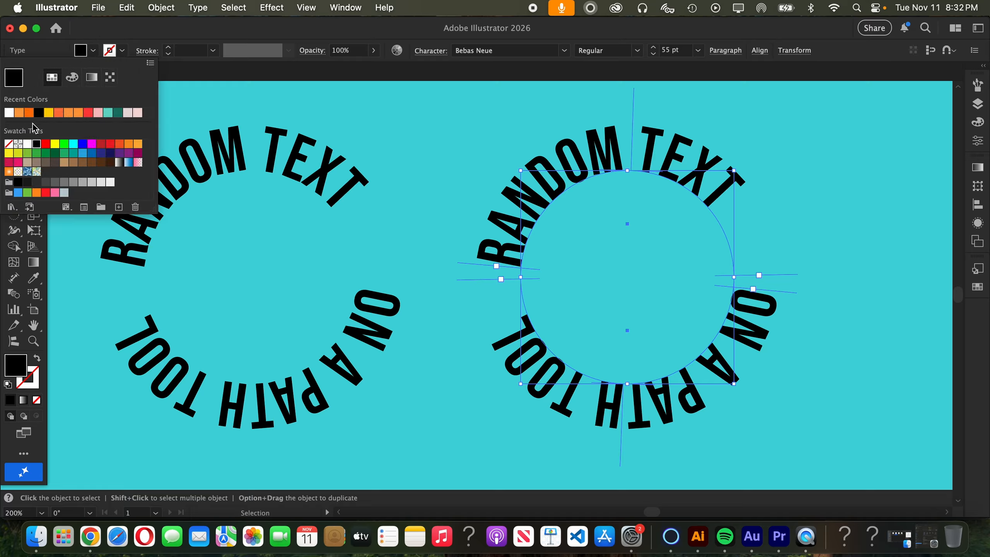
left_click(10, 116)
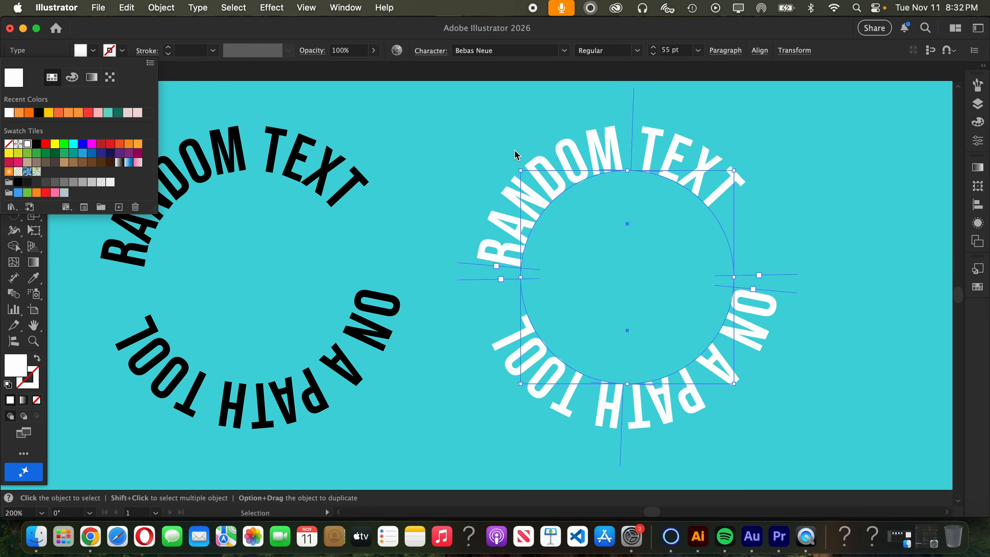
left_click(483, 141)
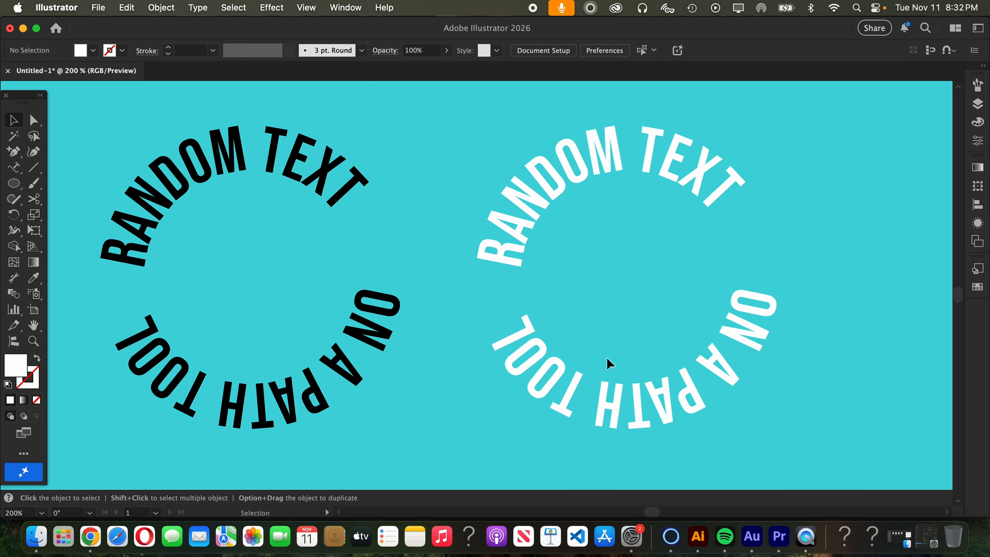
Step: Flip the white "ON A PATH TOOL" text to the inner side of its path using its center bracket
left_click(616, 399)
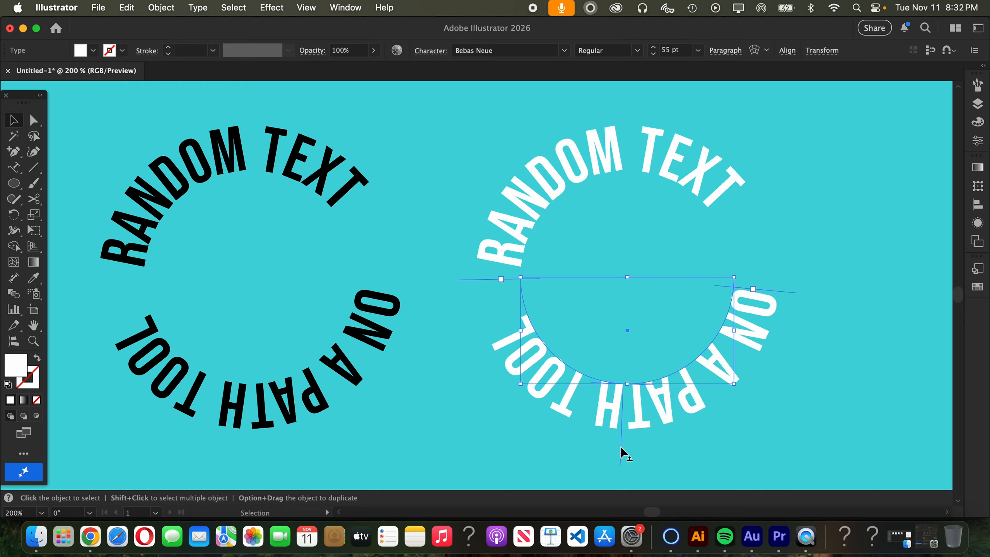
left_click_drag(622, 454, 613, 349)
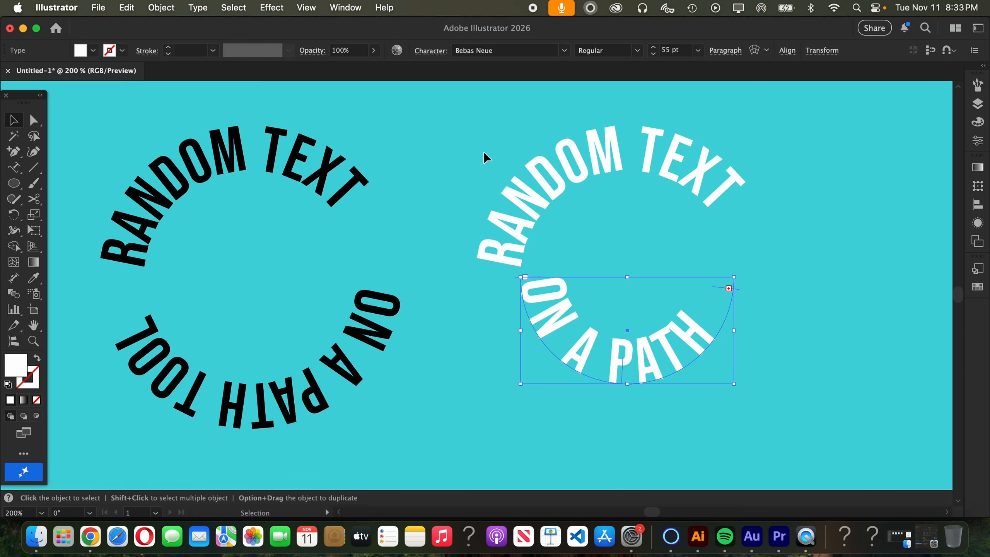
scroll(497, 138, "up", 2)
left_click(531, 134)
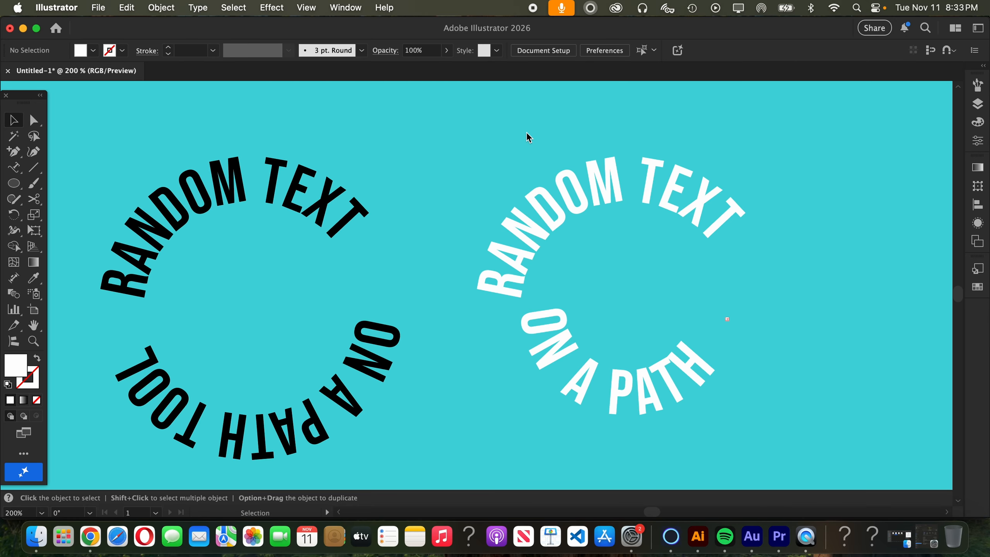
scroll(528, 234, "right", 1)
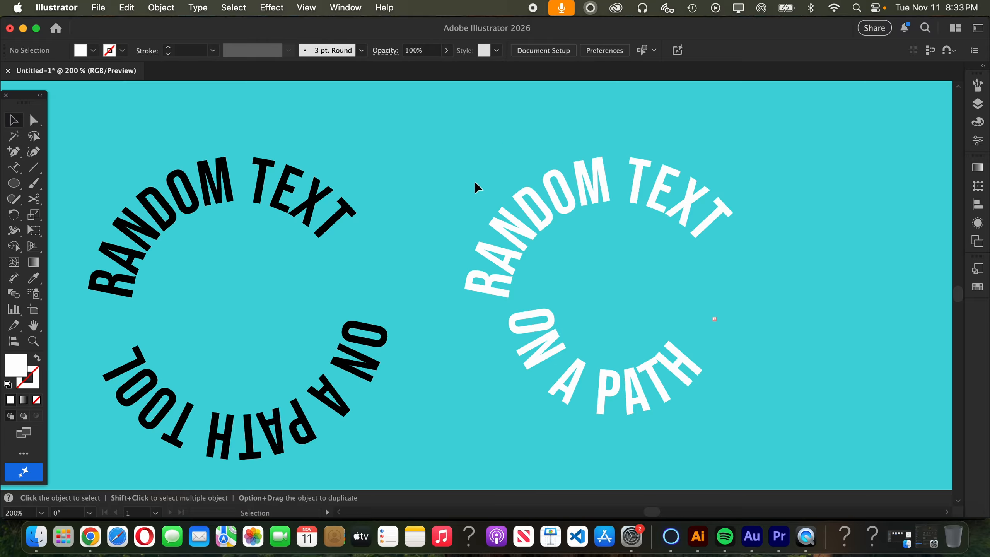
Step: Set the path alignment of both white texts to Center in the Type on a Path options
left_click(622, 397)
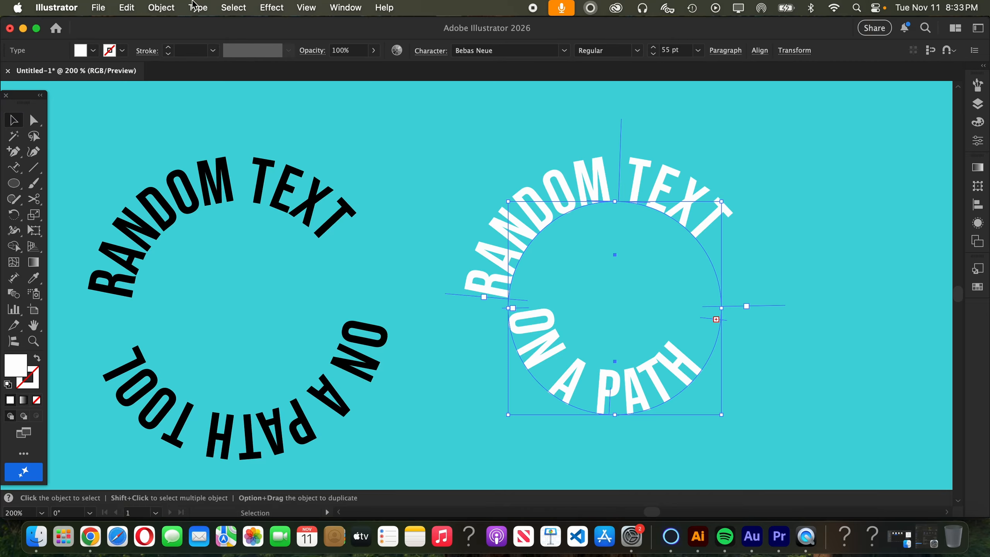
left_click(197, 7)
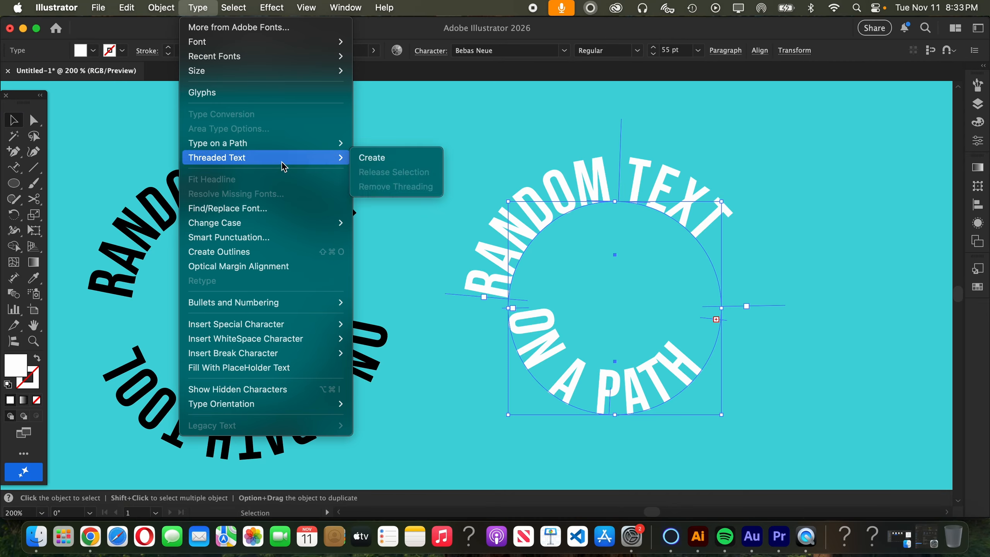
mouse_move(281, 148)
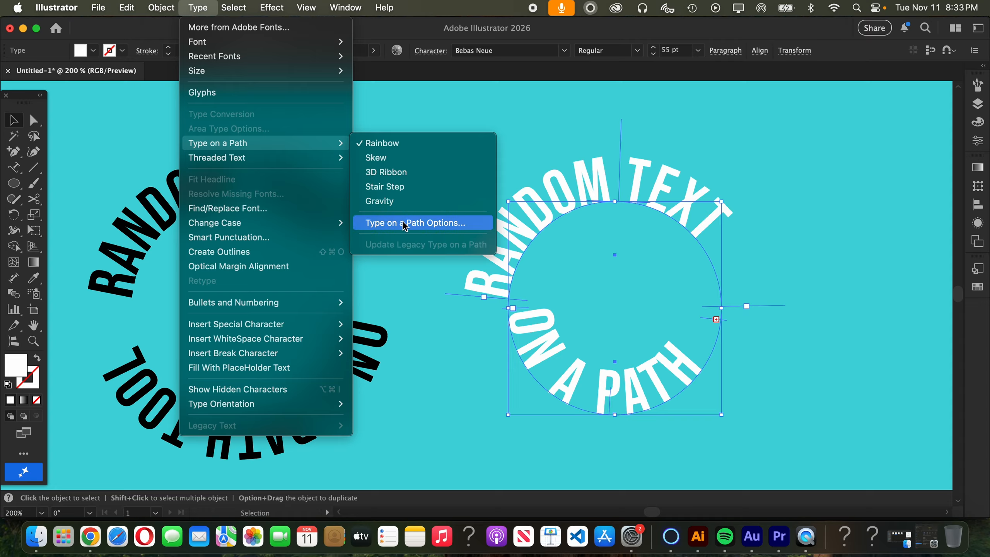
left_click(420, 223)
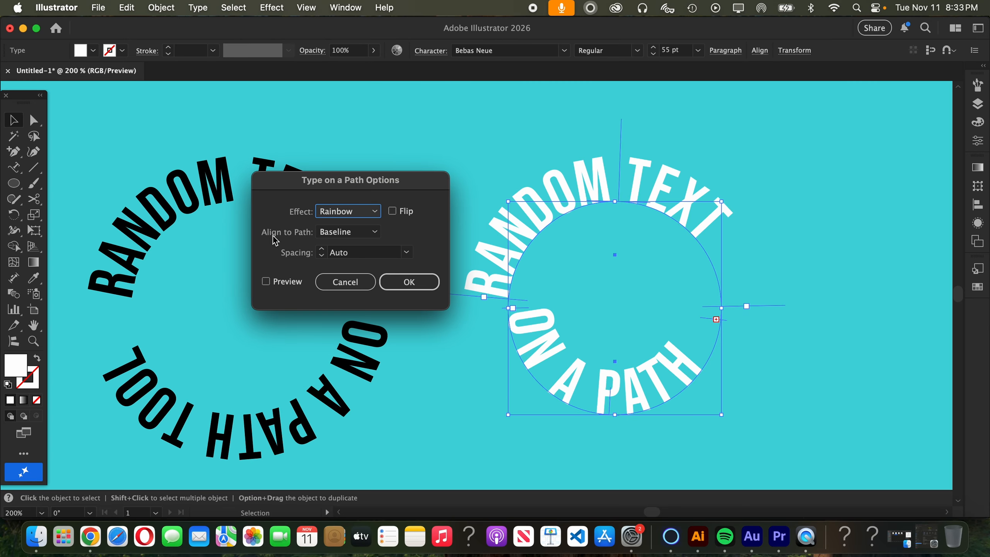
left_click(326, 237)
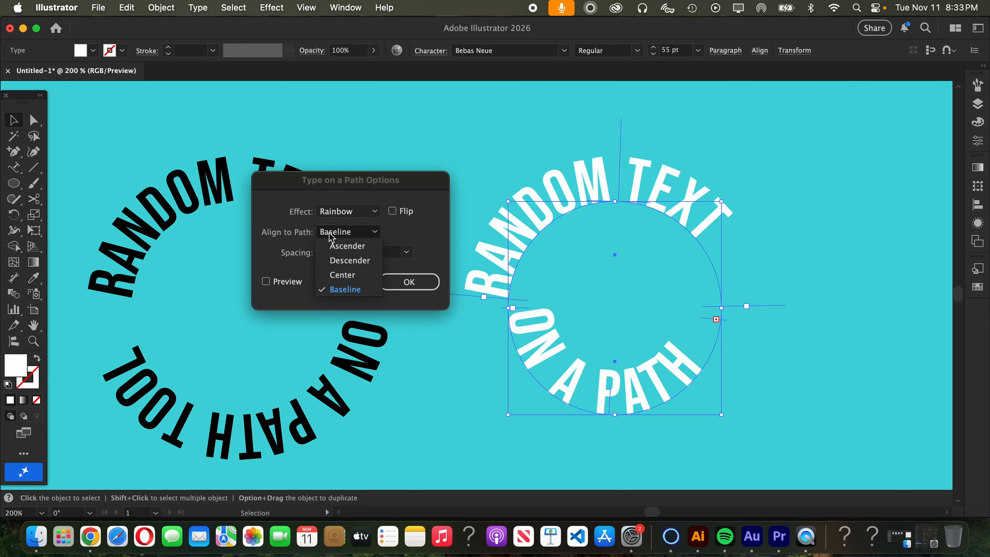
left_click(349, 275)
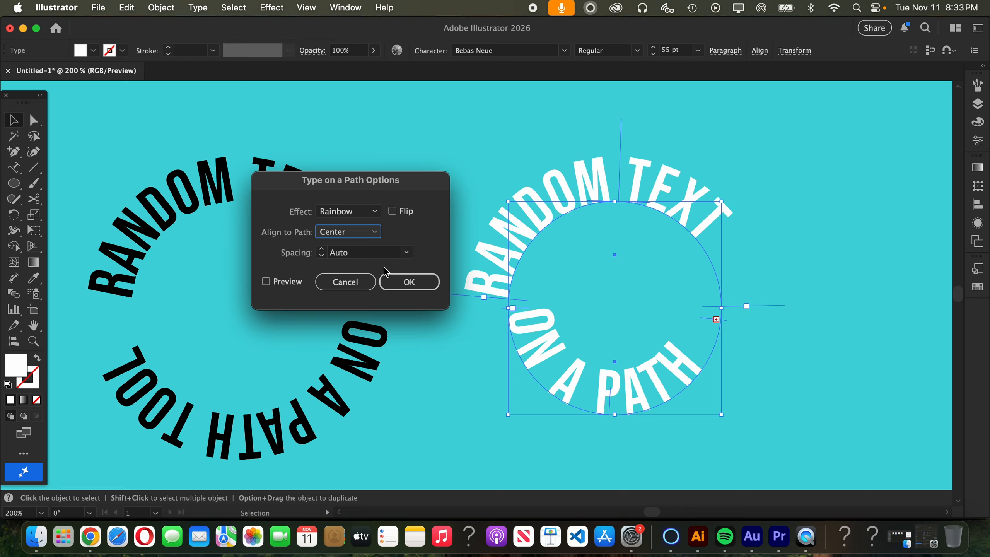
left_click(409, 282)
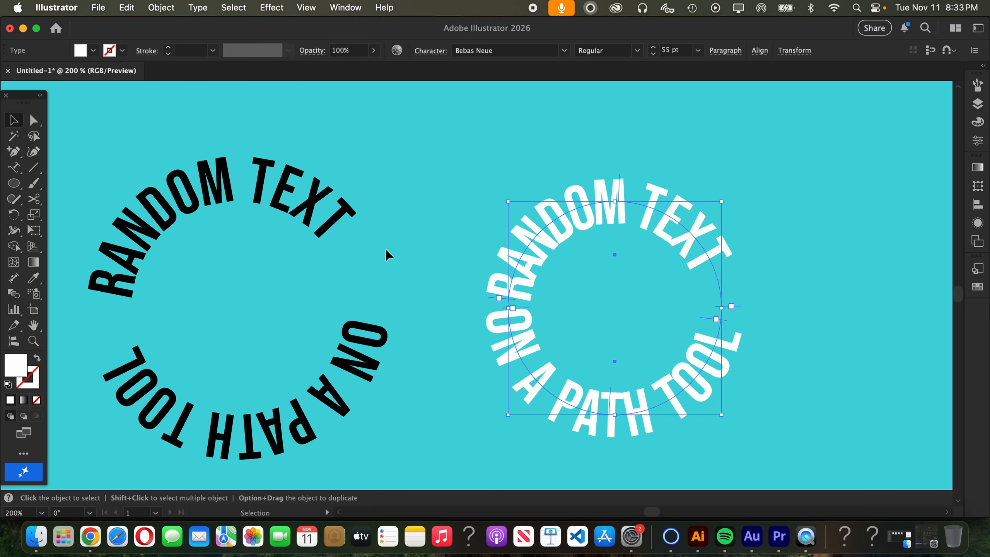
Step: Shift the start bracket of the white "RANDOM TEXT" clockwise along its half circle to center the words over the arc
left_click(454, 200)
left_click(507, 232)
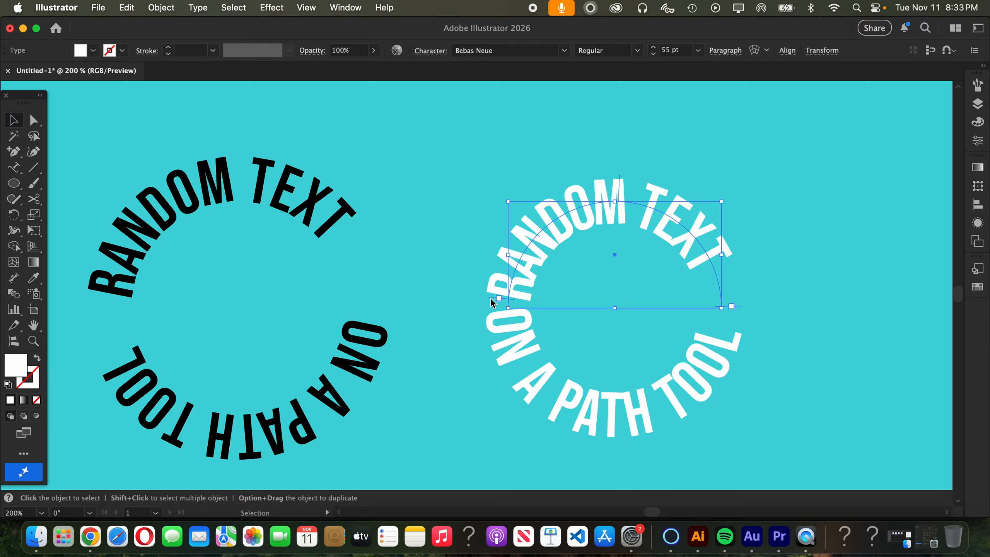
left_click_drag(491, 303, 497, 270)
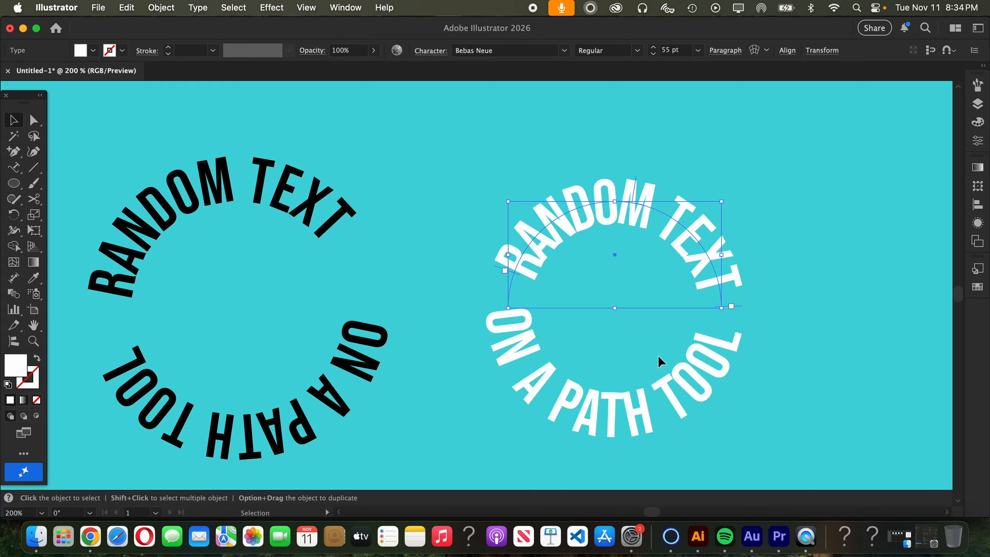
Step: Nudge the start bracket of the white "ON A PATH TOOL" text slightly down its path to center the words, and deselect it
left_click(778, 339)
left_click(714, 387)
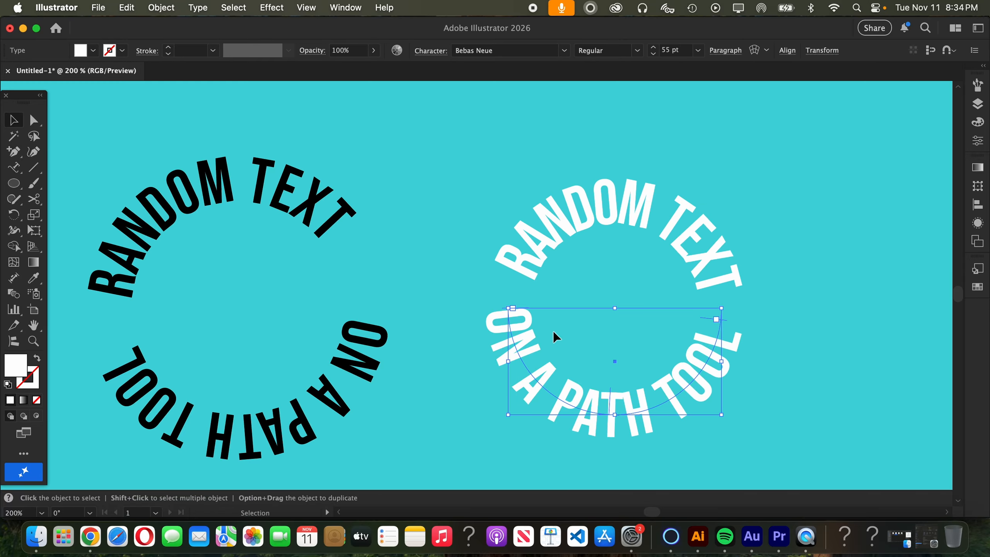
left_click_drag(504, 314, 501, 319)
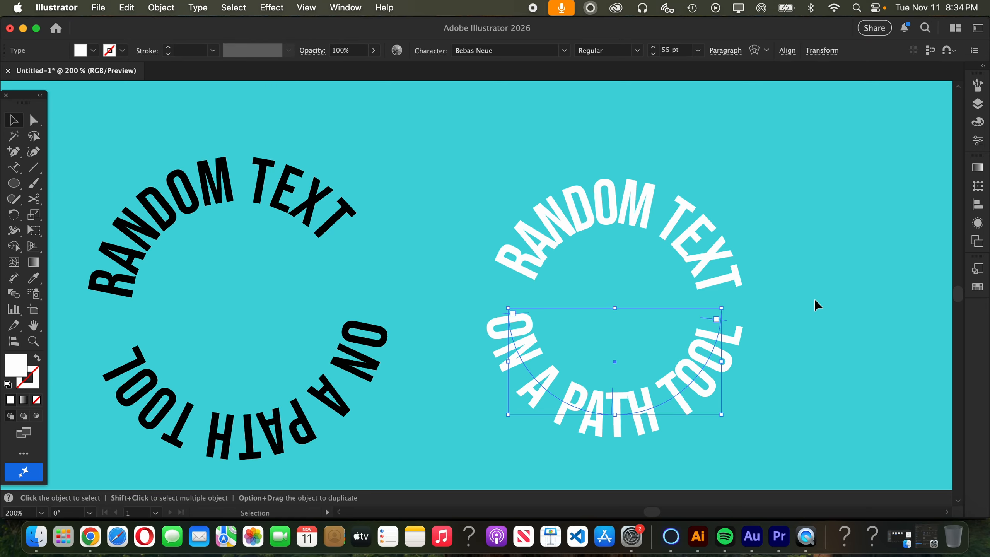
left_click(814, 303)
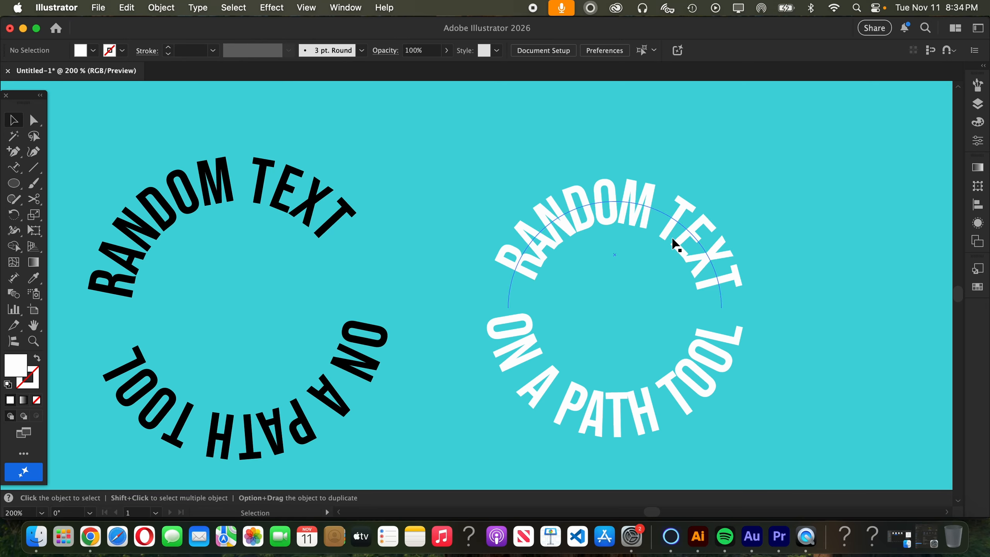